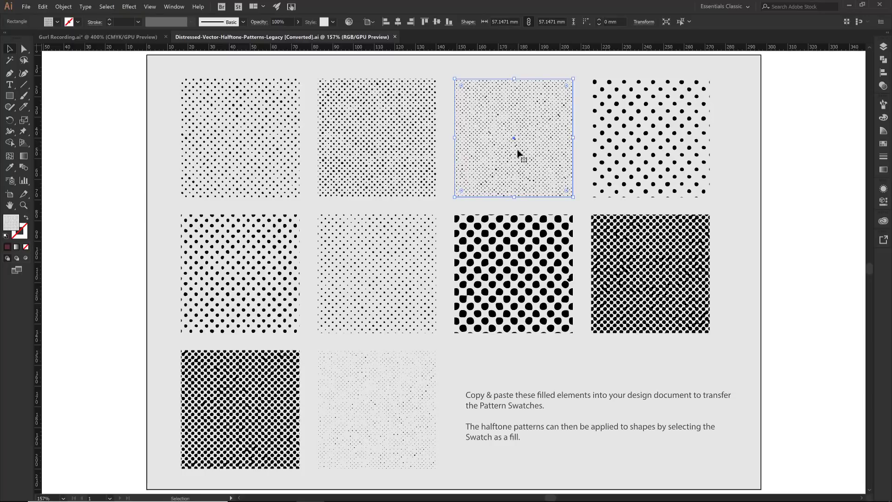
Paste the copied halftone square into Gurl Recording.ai to bring in its pattern swatch, and delete the square.
left_click(117, 37)
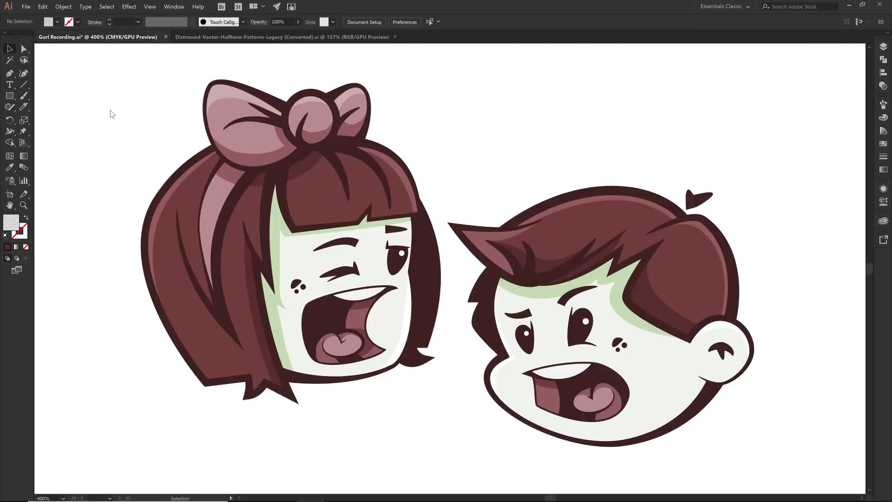
key("ctrl+v")
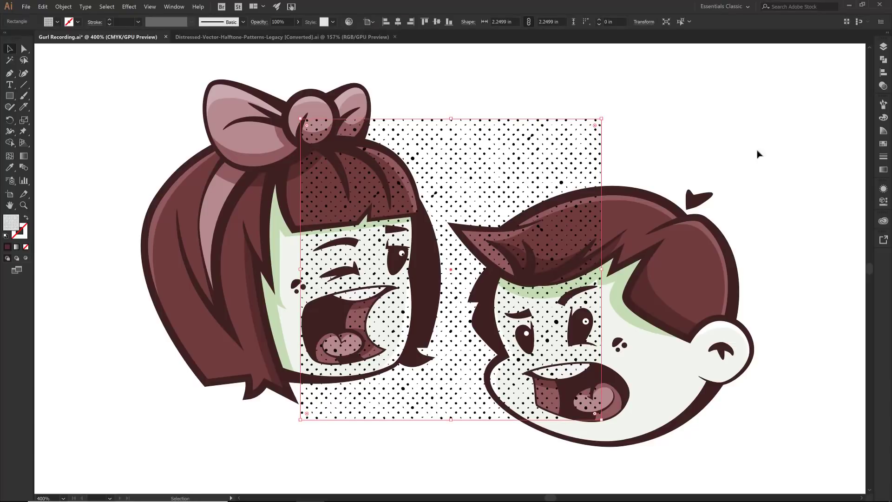
left_click(885, 147)
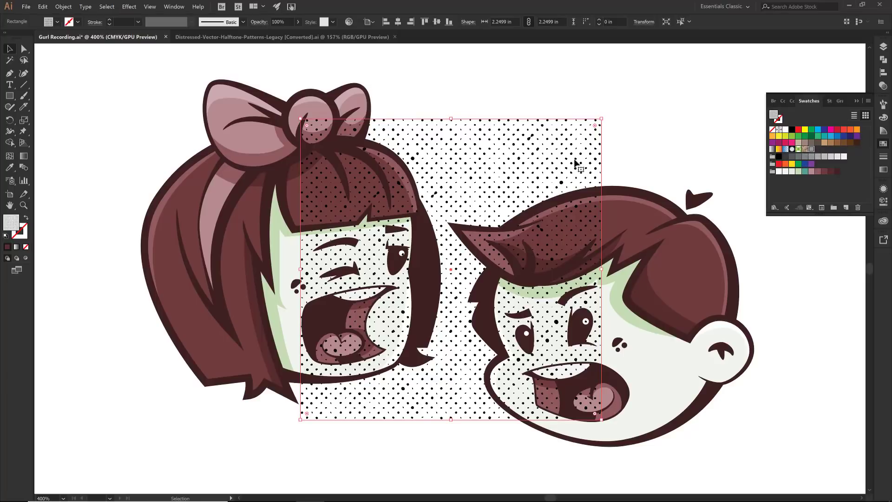
key("Delete")
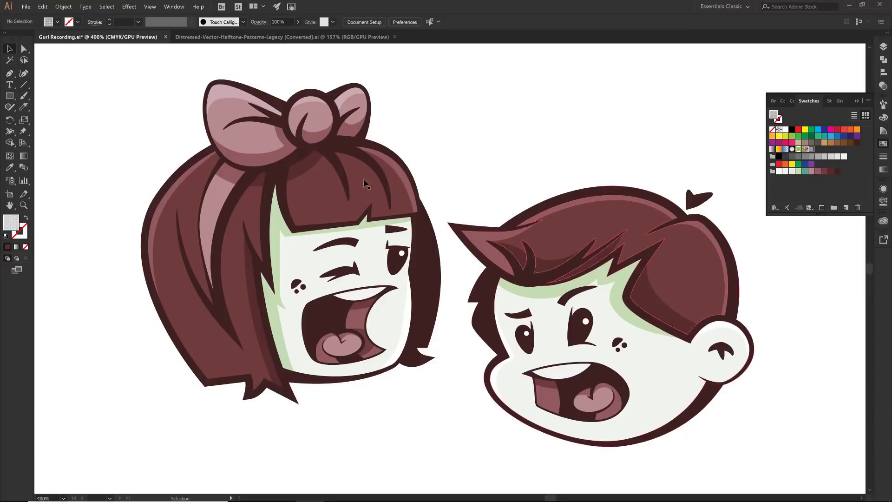
Select all dark maroon hair shadow shapes on both characters by matching fill color with the Magic Wand.
left_click(292, 175)
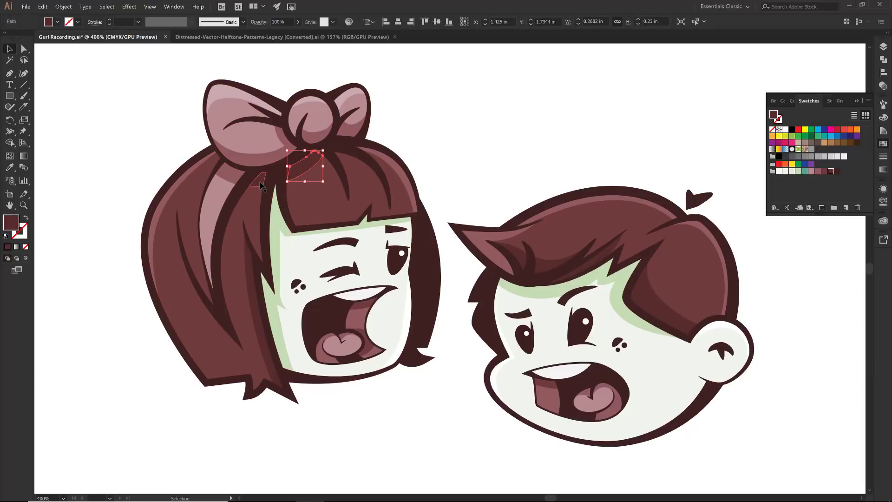
double_click(9, 60)
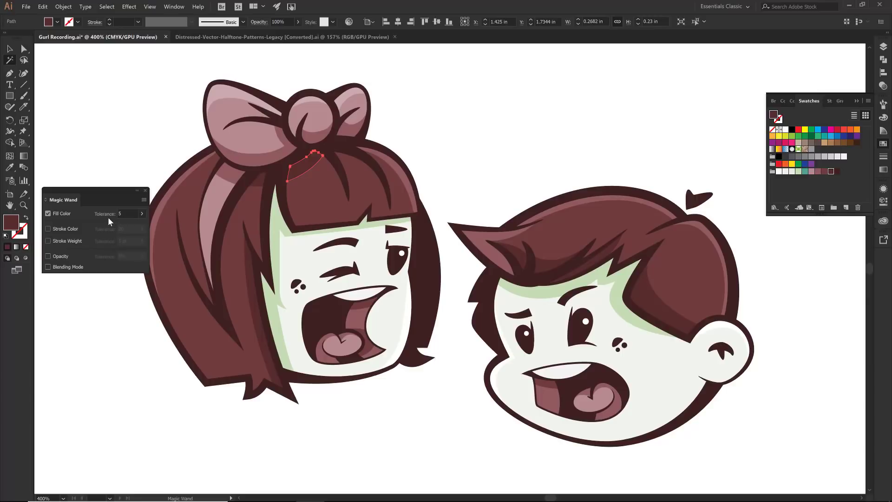
left_click(145, 190)
left_click(263, 184)
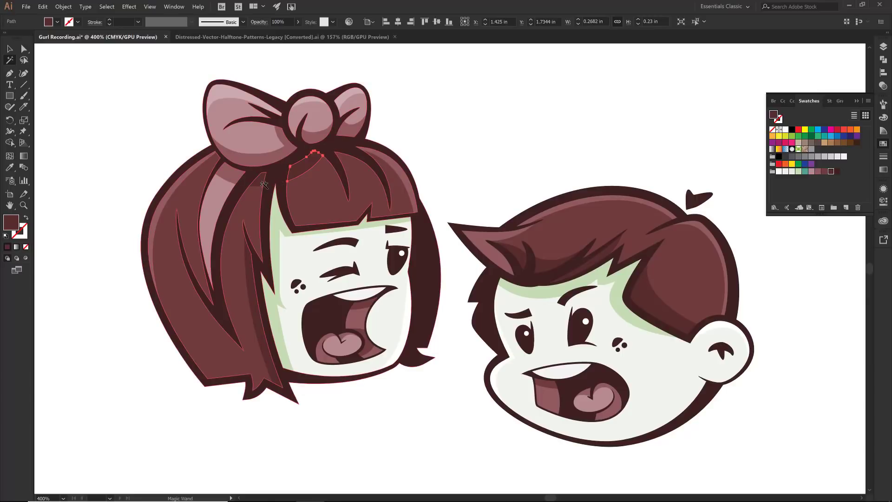
left_click(295, 173)
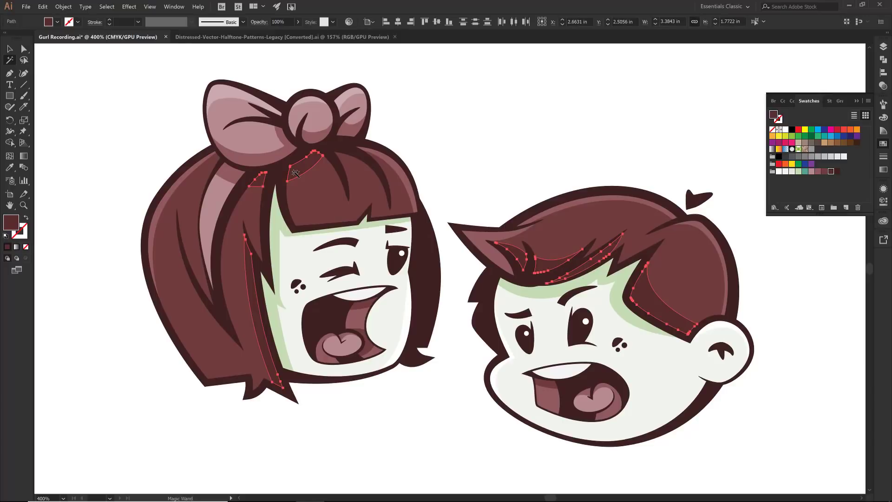
Try filling the selected hair shadows directly with the halftone pattern, check the shadow and Base Color layers, and undo the fill.
left_click(811, 149)
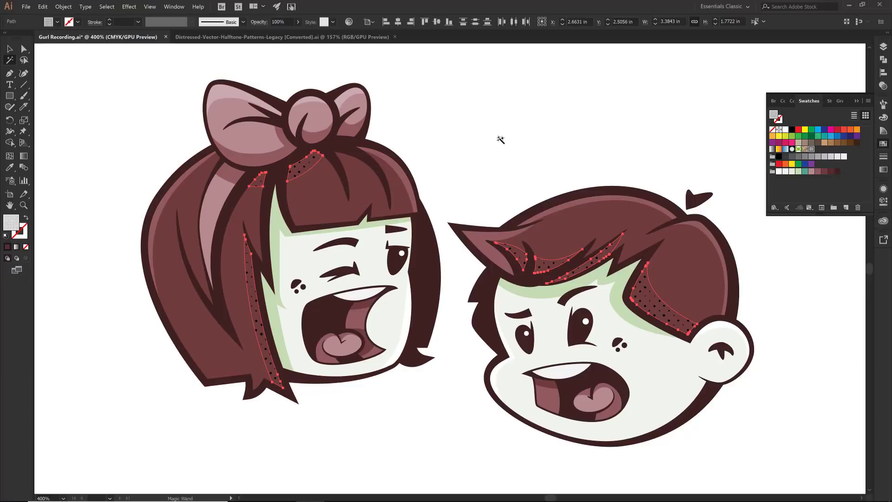
left_click(882, 48)
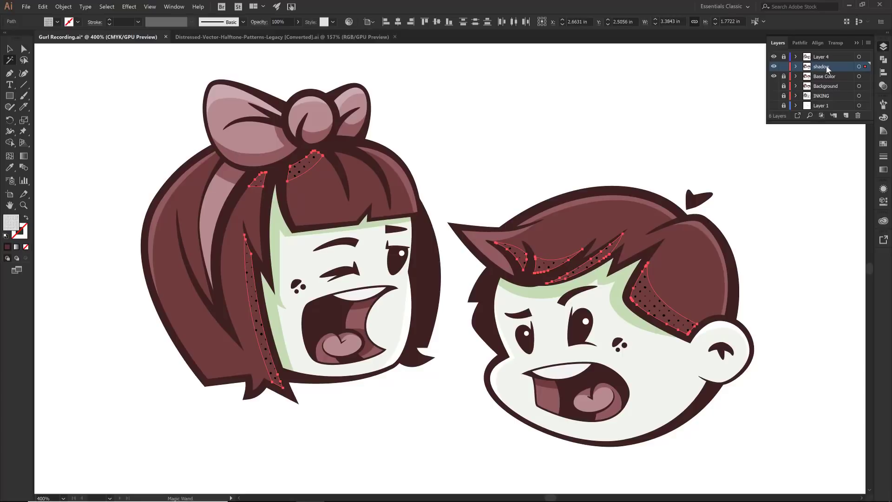
left_click(823, 77)
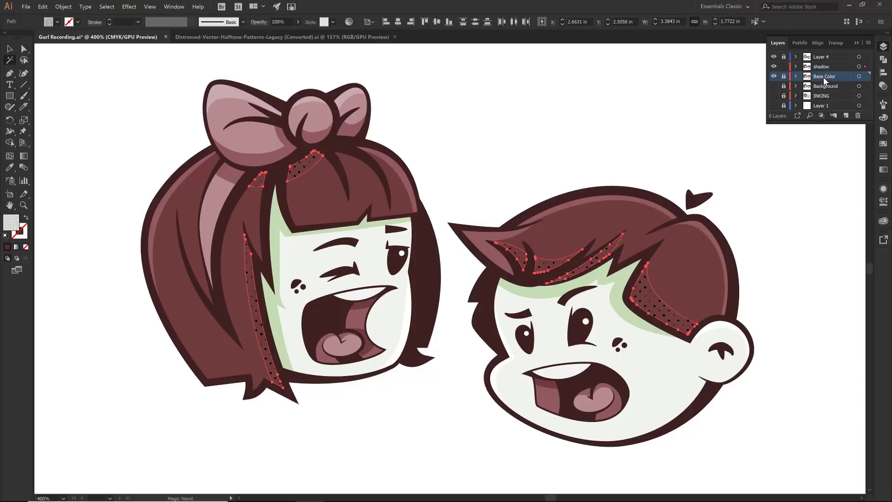
left_click(823, 68)
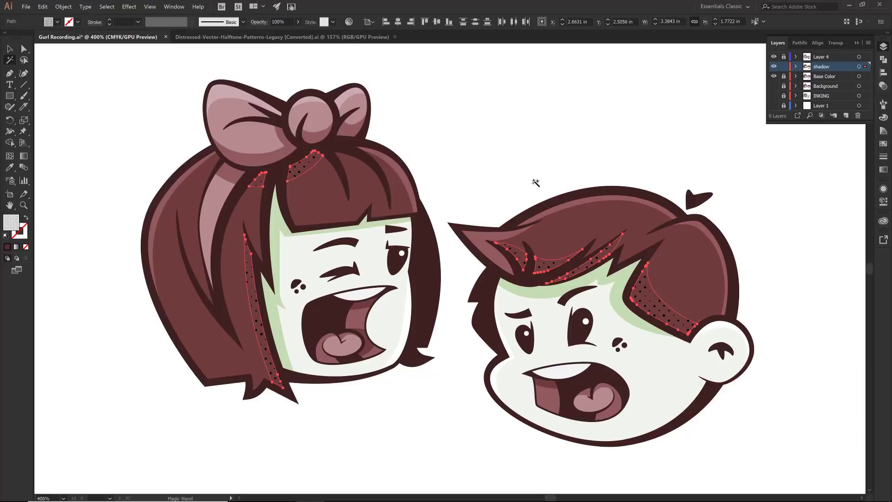
key("ctrl+z")
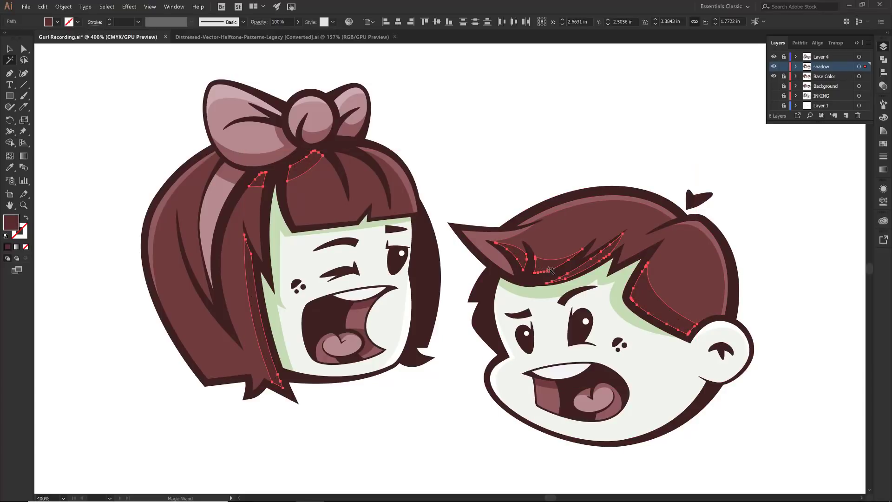
Paste a copy of the hair shadow shapes in front of the originals and fill the copy with the halftone pattern swatch.
key("v")
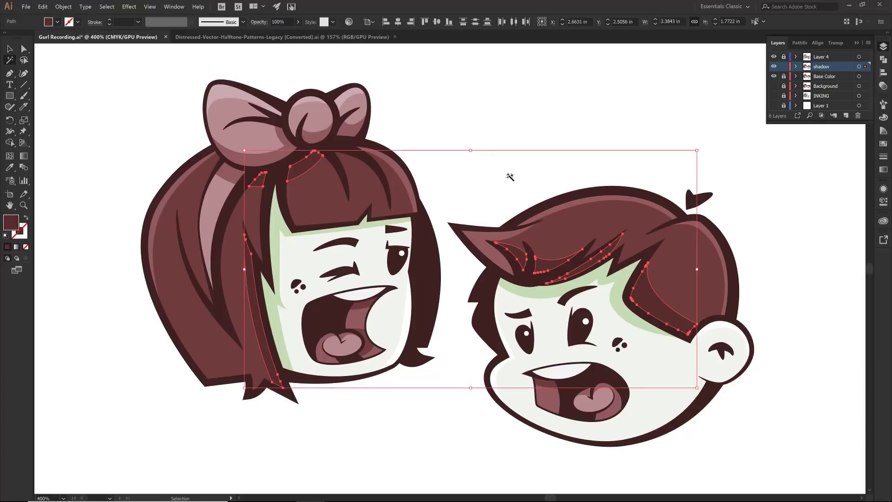
key("y")
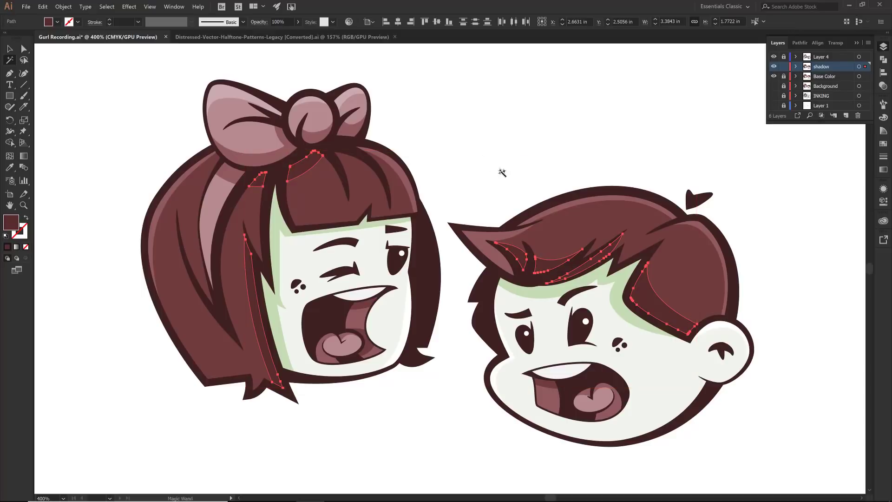
left_click(44, 8)
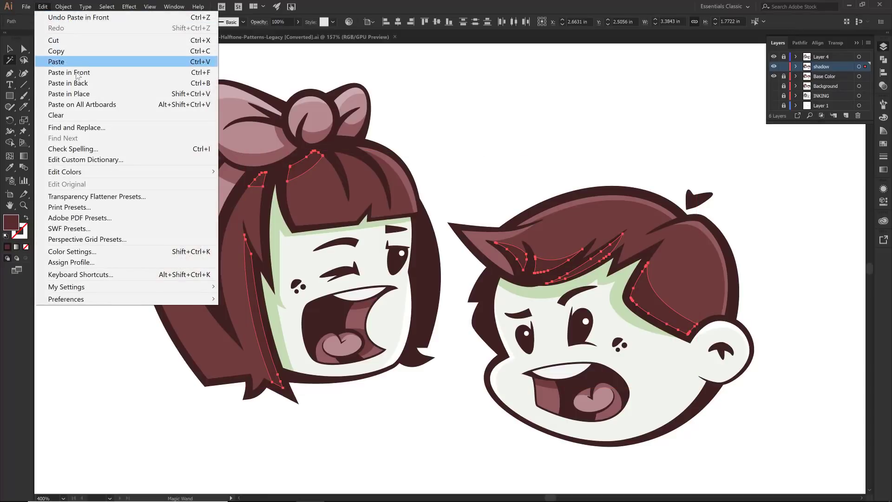
left_click(113, 74)
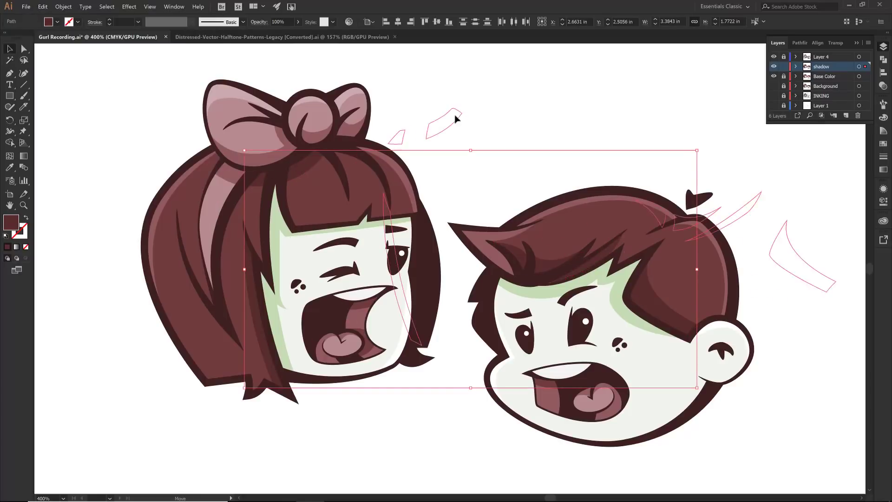
key("ctrl+z")
key("ctrl+f")
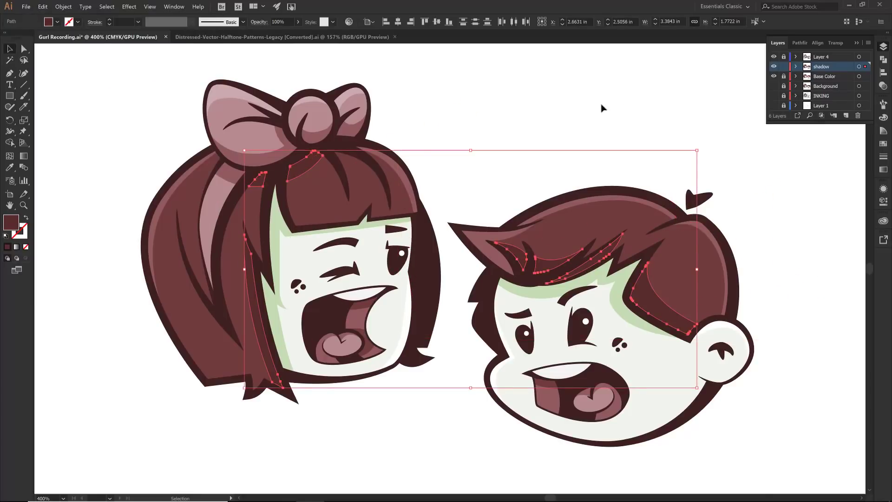
left_click(884, 144)
left_click(811, 149)
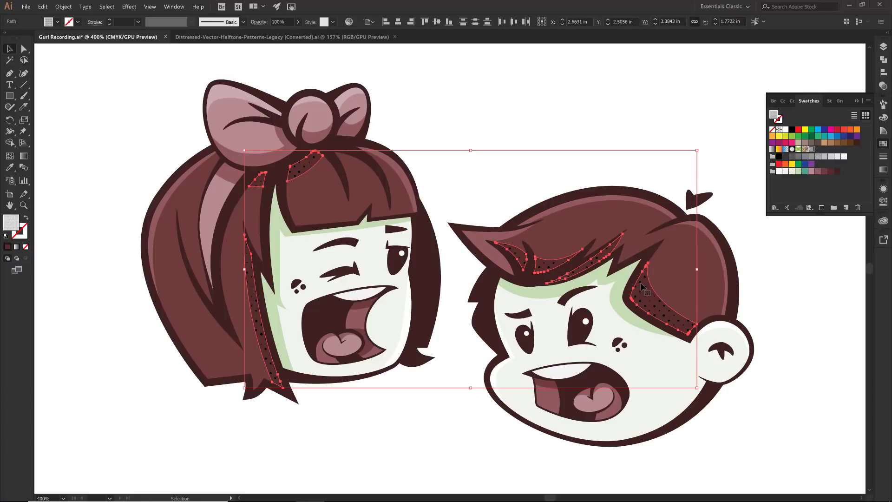
Edit the halftone pattern swatch, recolor all its dots with the darkest maroon, and save it as a new pattern copy.
left_click(53, 24)
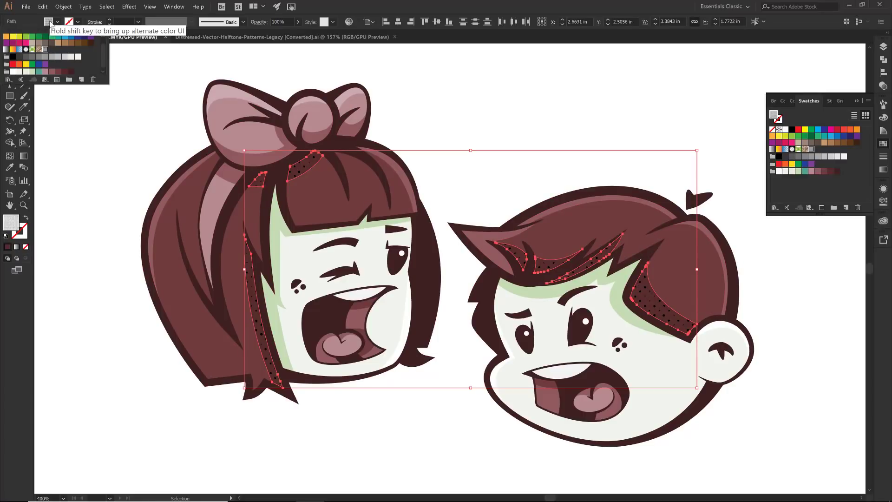
double_click(45, 50)
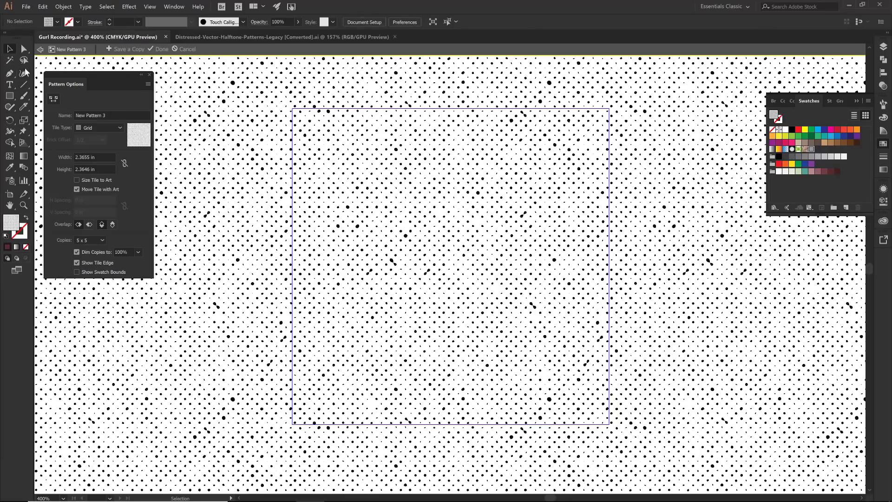
left_click(10, 60)
left_click(358, 187)
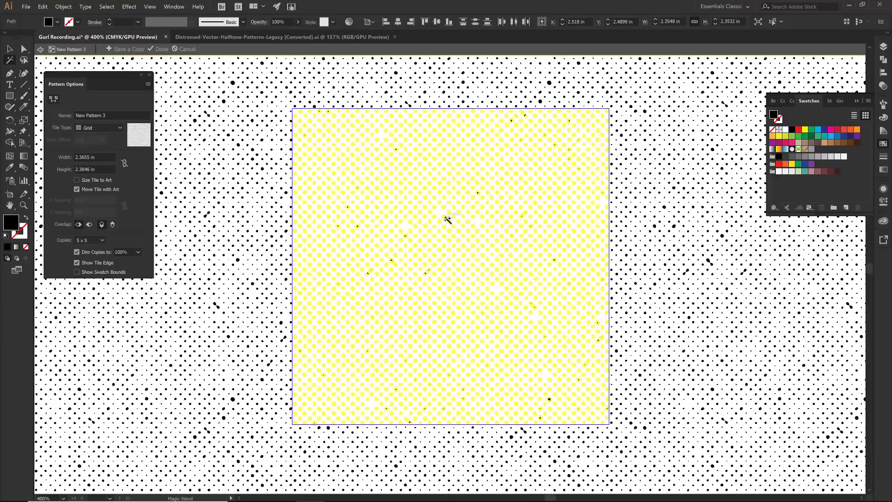
left_click(837, 172)
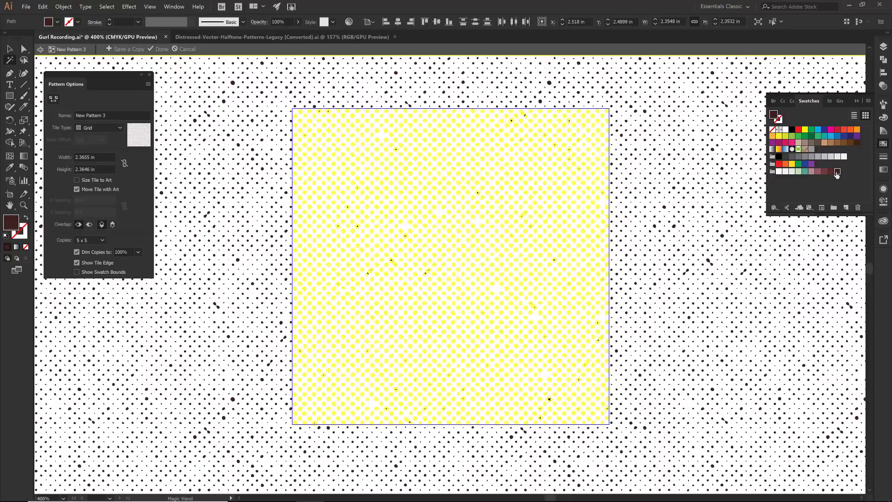
left_click(118, 50)
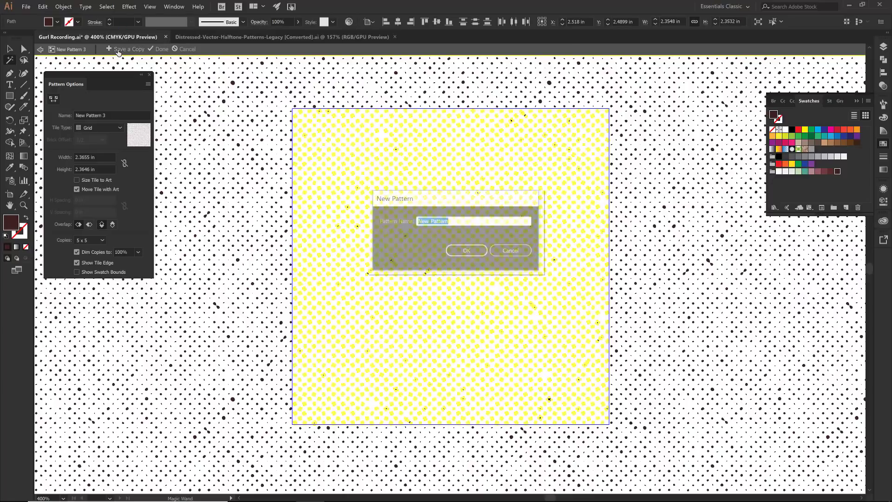
left_click(466, 251)
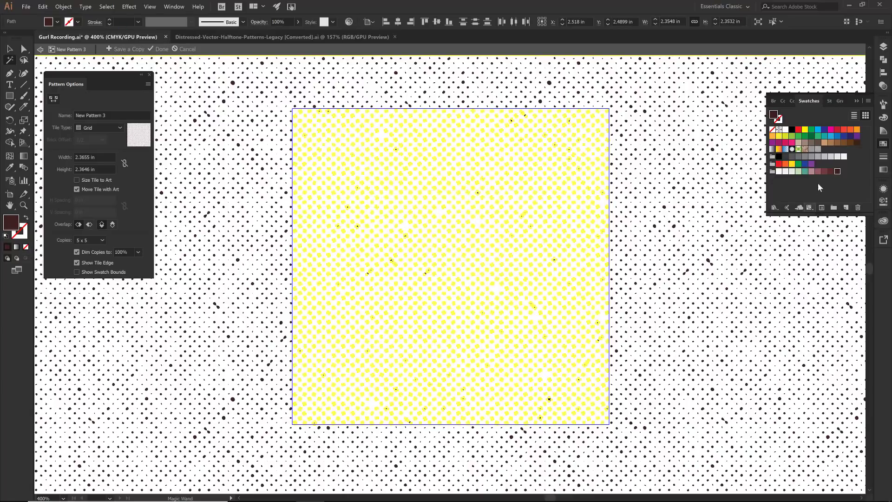
Save two more pattern copies, one with dots in maroon R=88 G=44 B=45 and one in dusty rose.
left_click(830, 172)
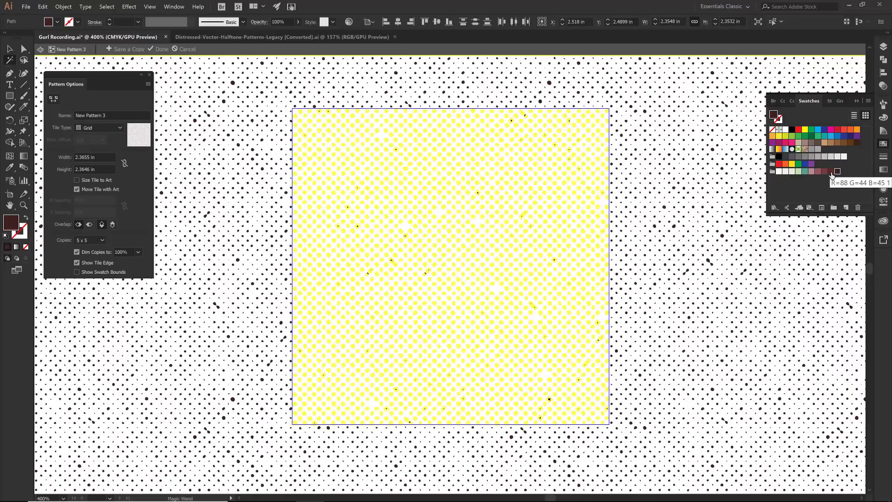
left_click(454, 249)
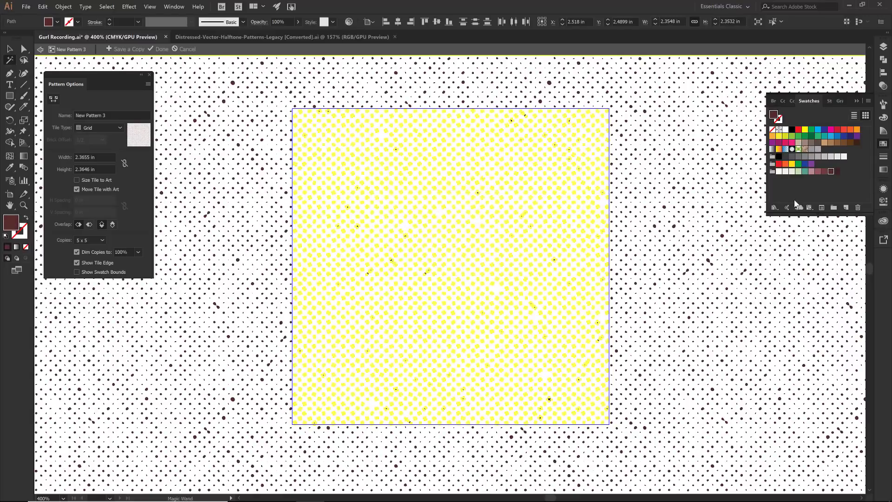
left_click(818, 171)
left_click(127, 52)
left_click(479, 252)
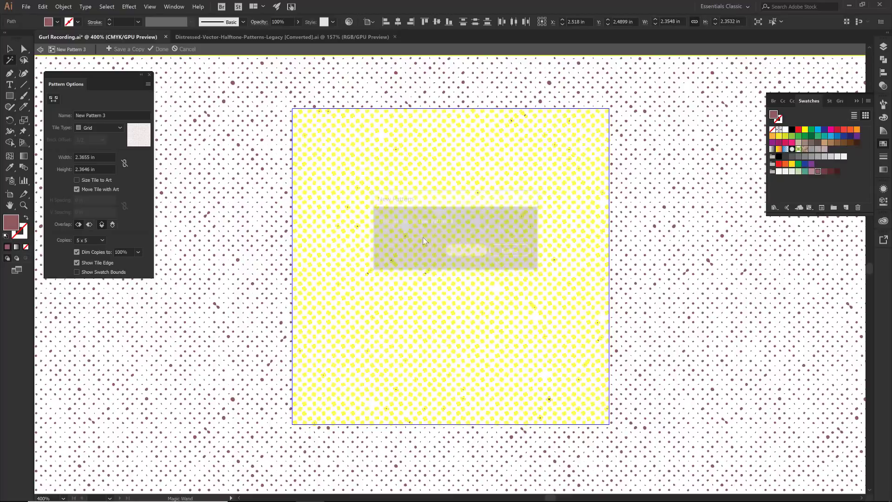
Recolor the pattern dots teal and save a copy, and do the same with light green under the name New Pattern 6.
left_click(805, 172)
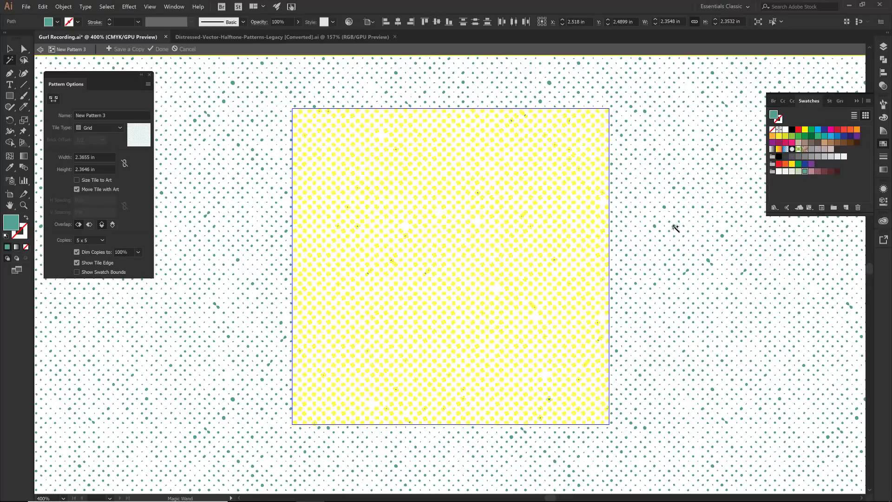
left_click(120, 49)
left_click(465, 251)
left_click(798, 172)
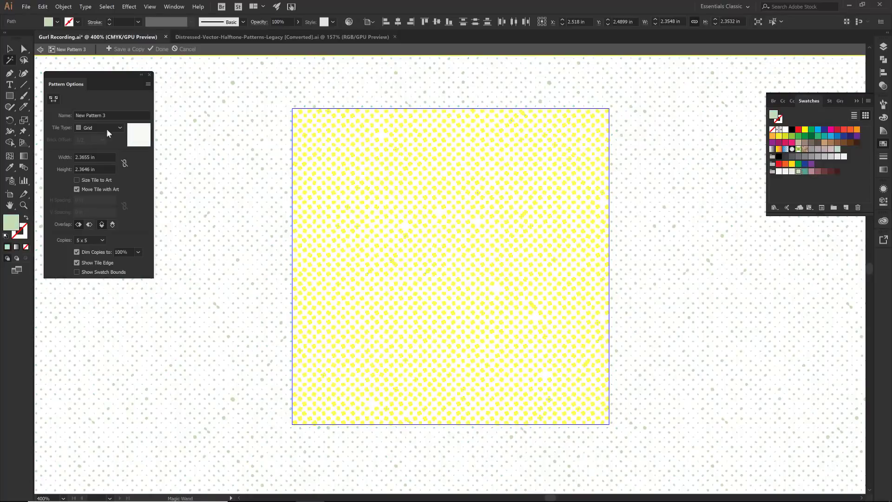
left_click(117, 50)
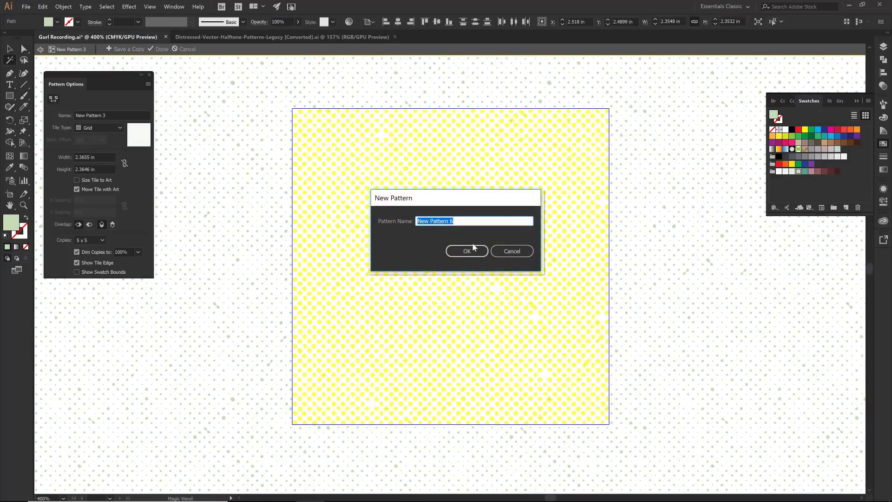
left_click(467, 251)
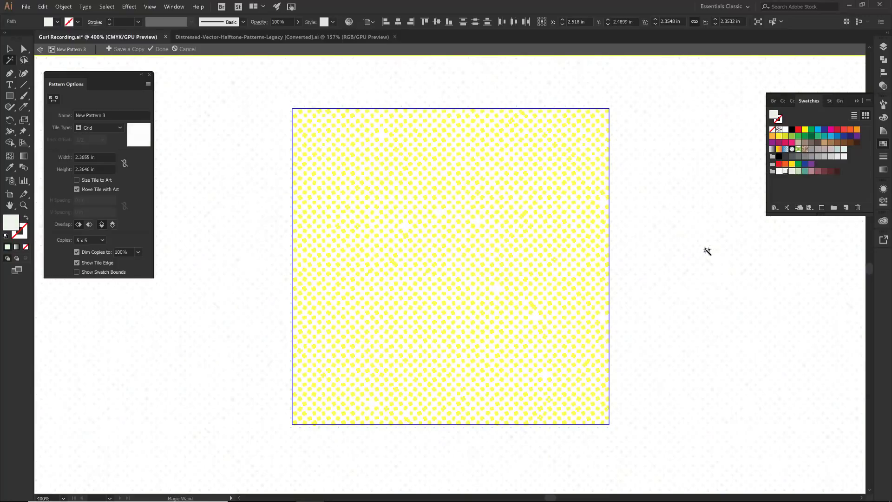
Save the off-white dots as the copy New Pattern 7 and leave pattern editing without changing the original pattern.
left_click(120, 50)
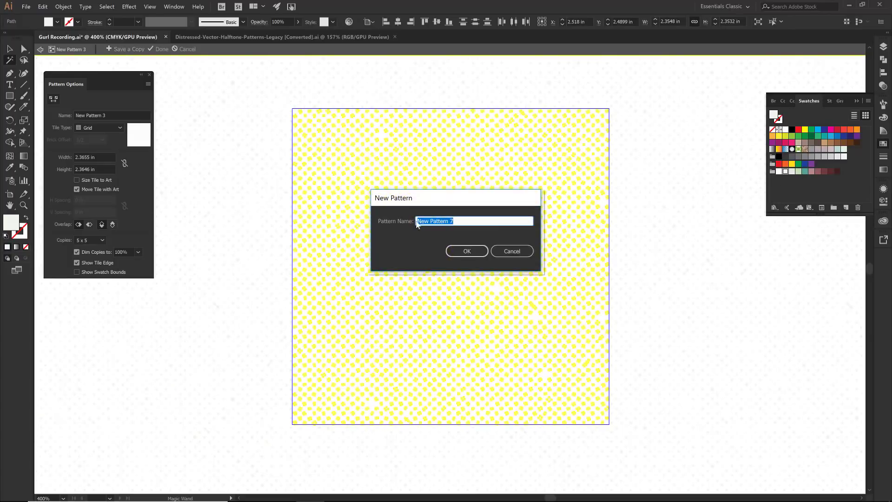
left_click(469, 252)
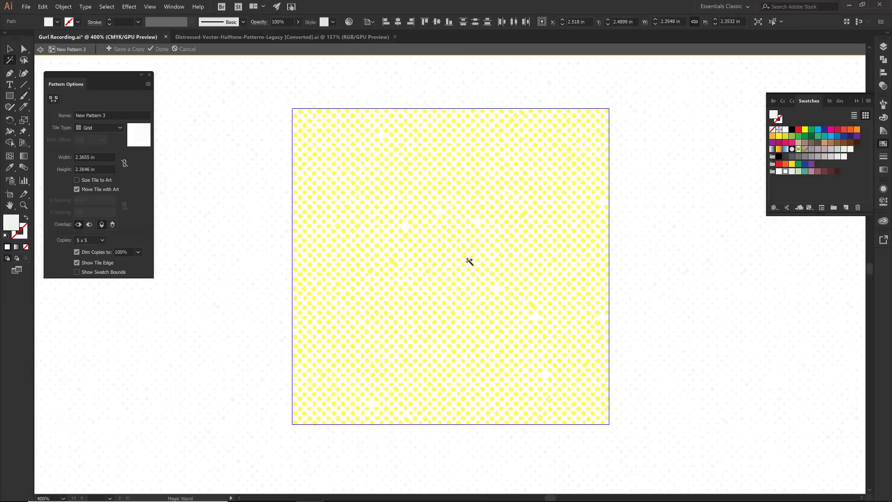
left_click(187, 49)
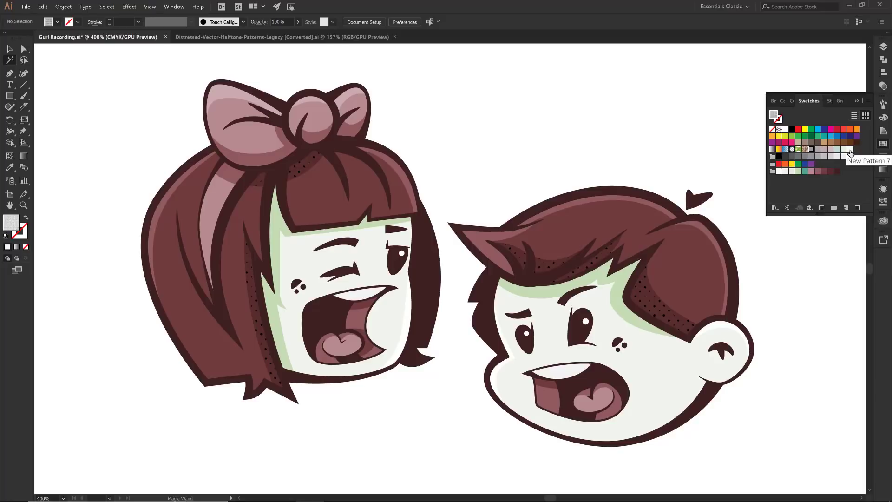
Select all hair shadow shapes filled with the original halftone pattern and refill them with the darkest maroon pattern copy.
key("v")
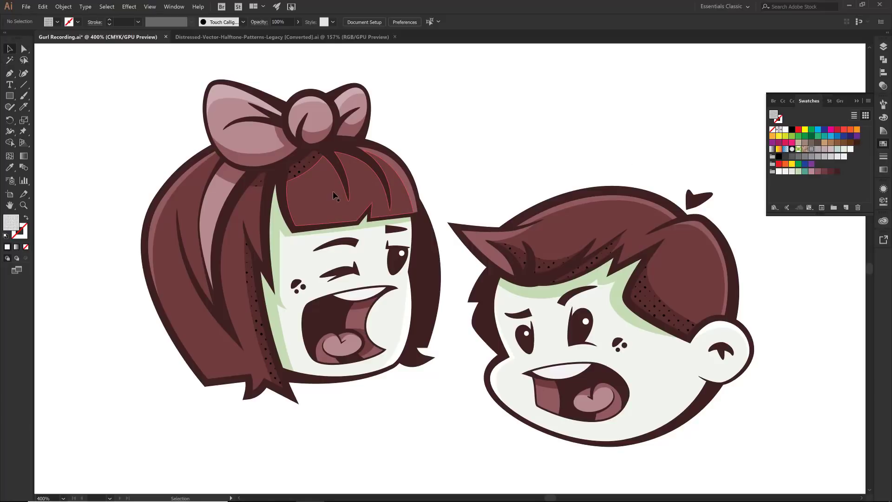
key("y")
left_click(547, 270)
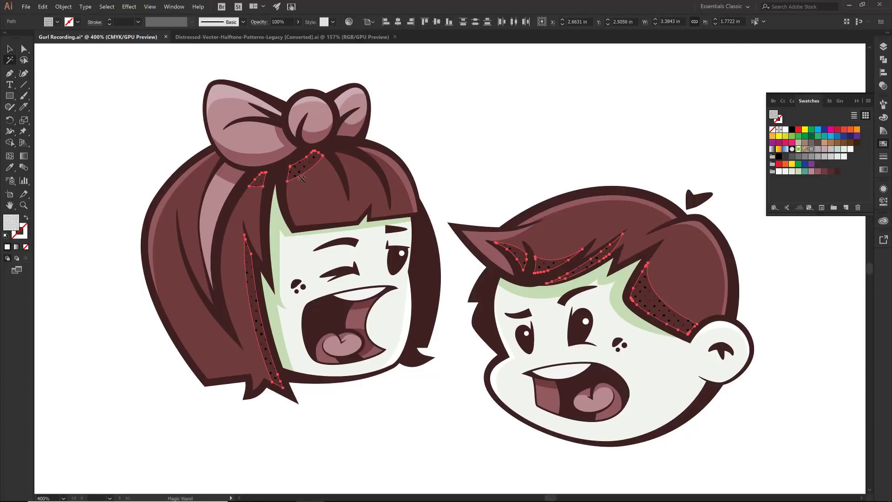
left_click(818, 150)
Select all maroon hair and mouth shapes, duplicate them in place, and fill the duplicates with the darker maroon halftone pattern.
left_click(321, 197)
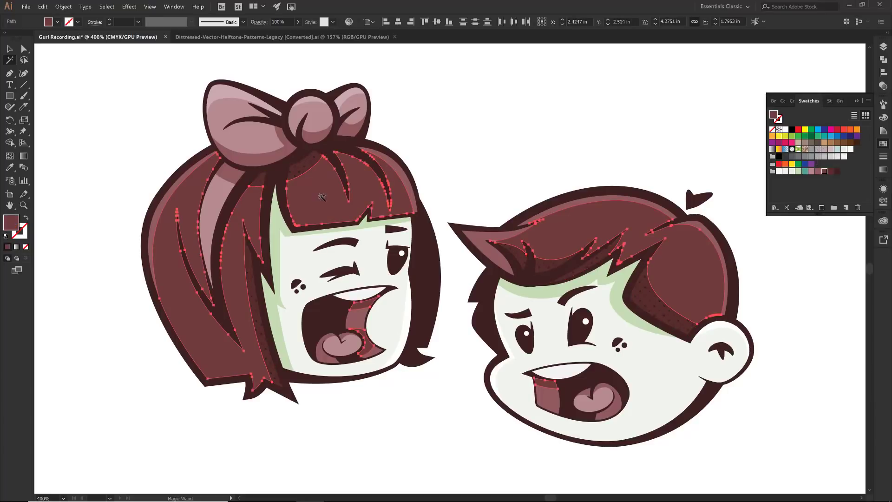
key("ctrl")
left_click(831, 149)
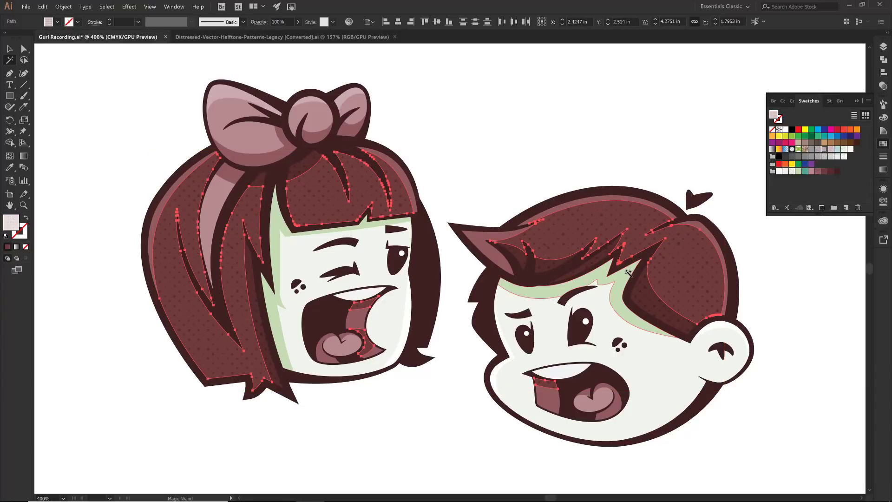
Select the light green face shadows, duplicate them in place, fill the duplicates with the teal halftone pattern, and clear the selection.
left_click(628, 270)
key("v")
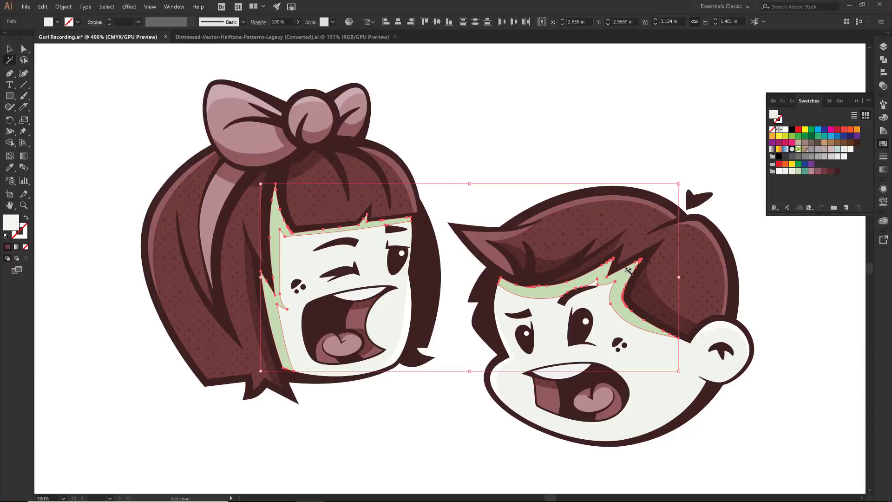
key("y")
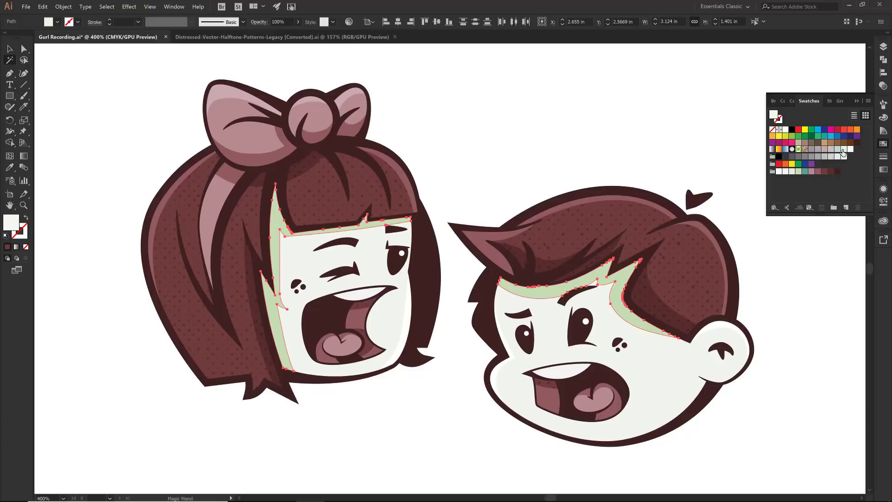
left_click(831, 150)
key("v")
key("ctrl+shift+a")
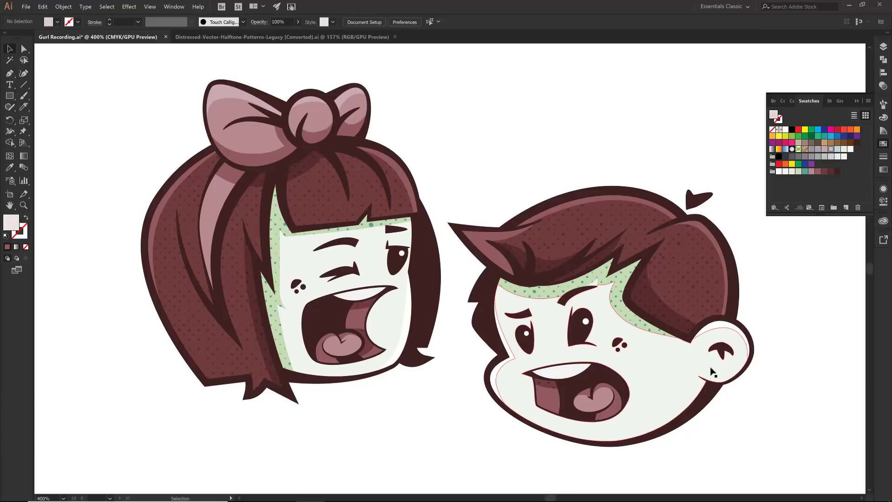